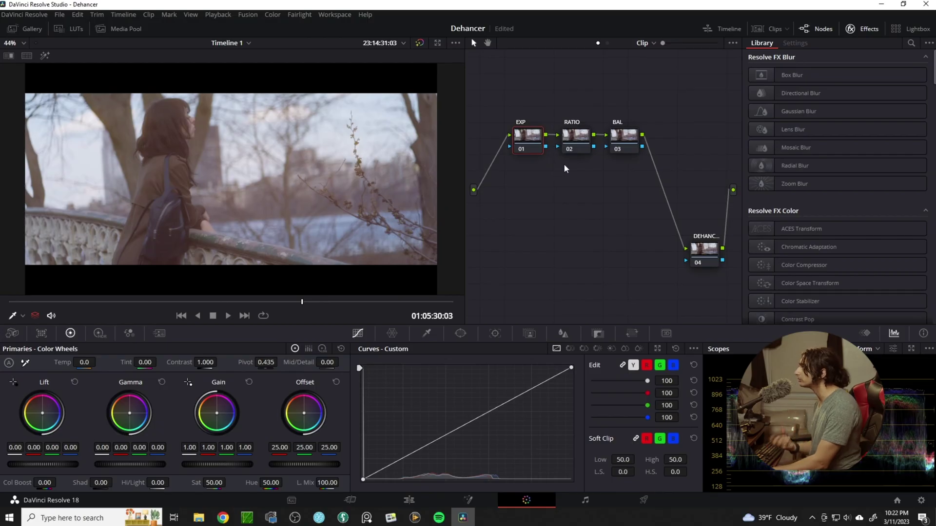
- Step through RATIO node 02 and BAL node 03 to select the empty DEHANCER node 04
{"action": "left_click", "coordinate": [577, 139]}
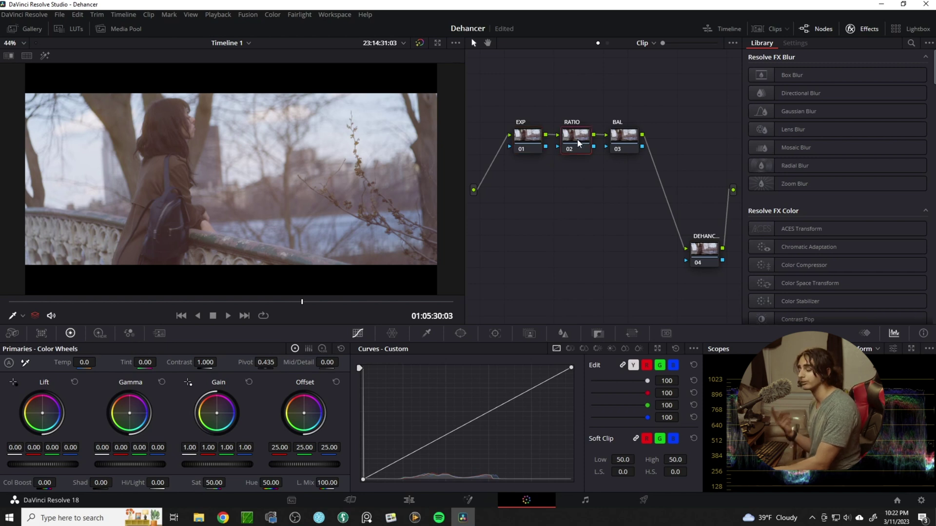
{"action": "left_click", "coordinate": [632, 146]}
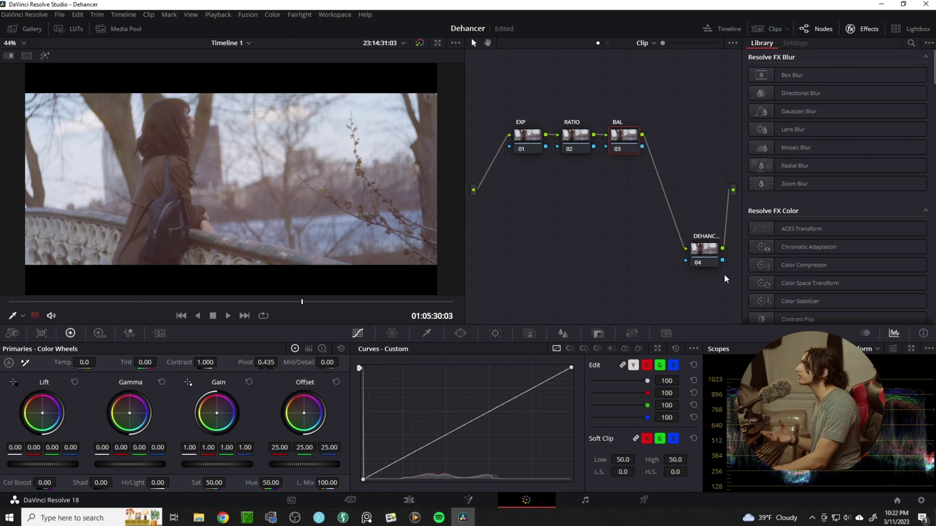
{"action": "left_click", "coordinate": [714, 263]}
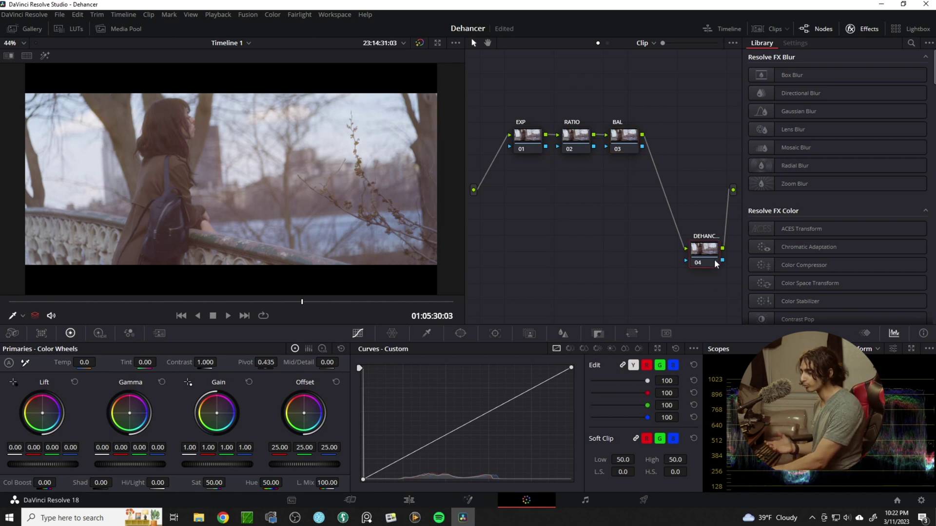
{"action": "scroll", "coordinate": [826, 160], "scroll_direction": "down", "scroll_amount": 10}
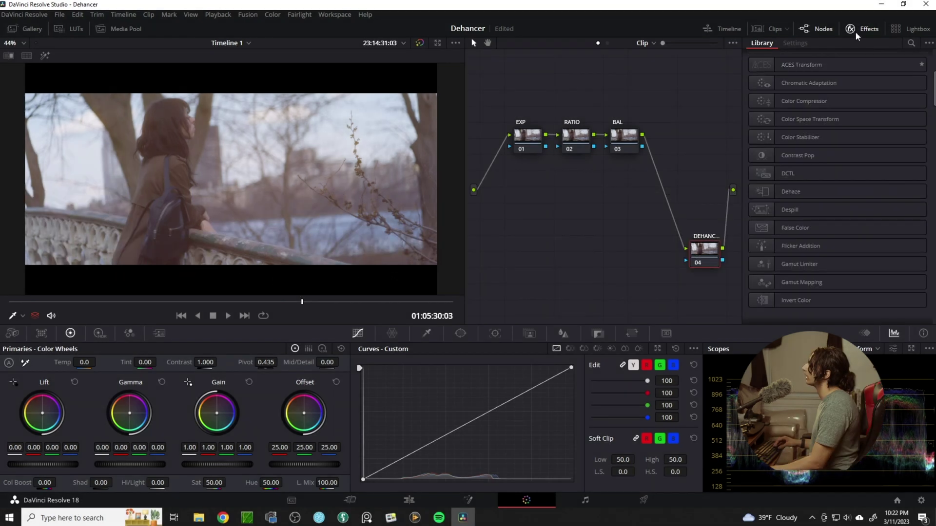
- Search the Effects Library for 'dehancer' and apply Dehancer Pro 6.3.0 to node 04
{"action": "left_click", "coordinate": [856, 30]}
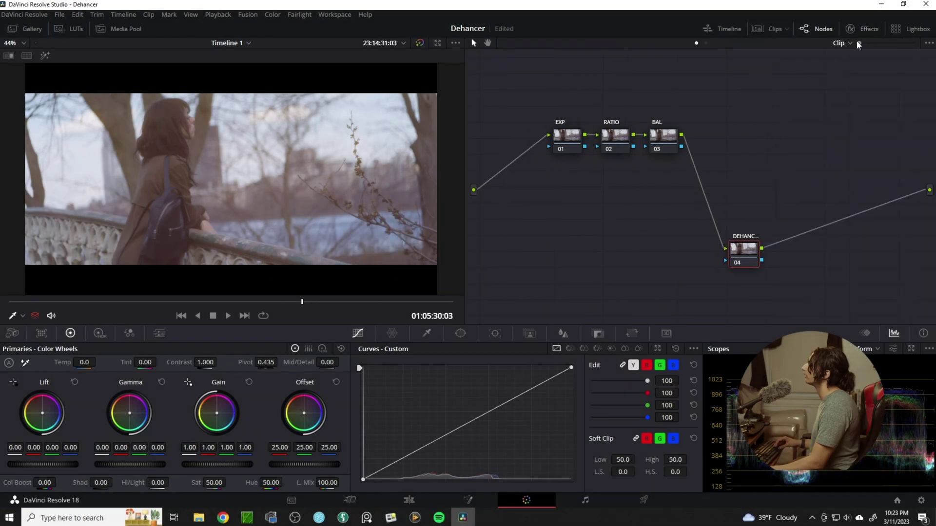
{"action": "left_click", "coordinate": [864, 30]}
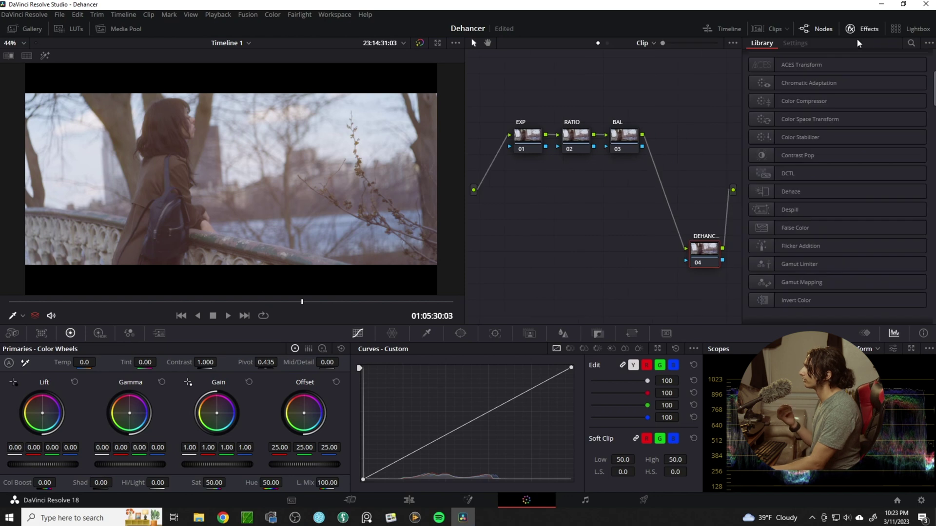
{"action": "left_click", "coordinate": [910, 43]}
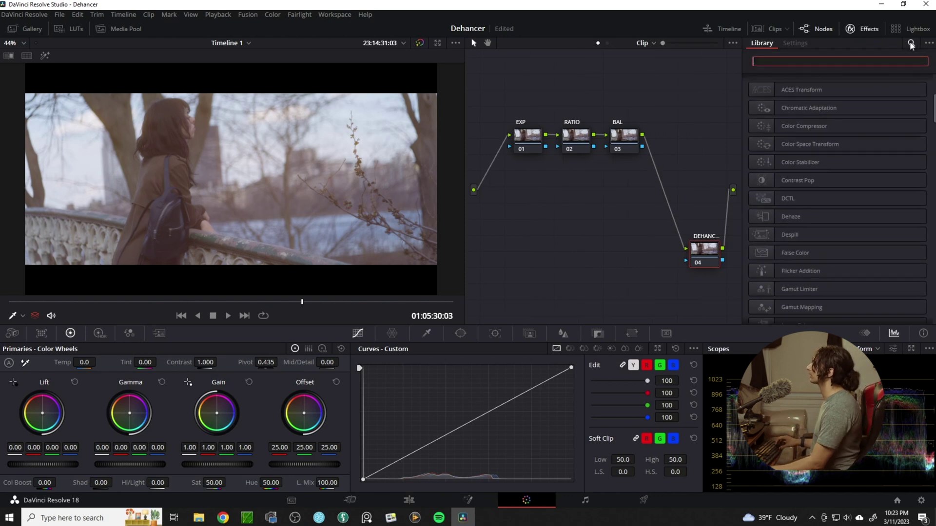
{"action": "type", "text": "dehance"}
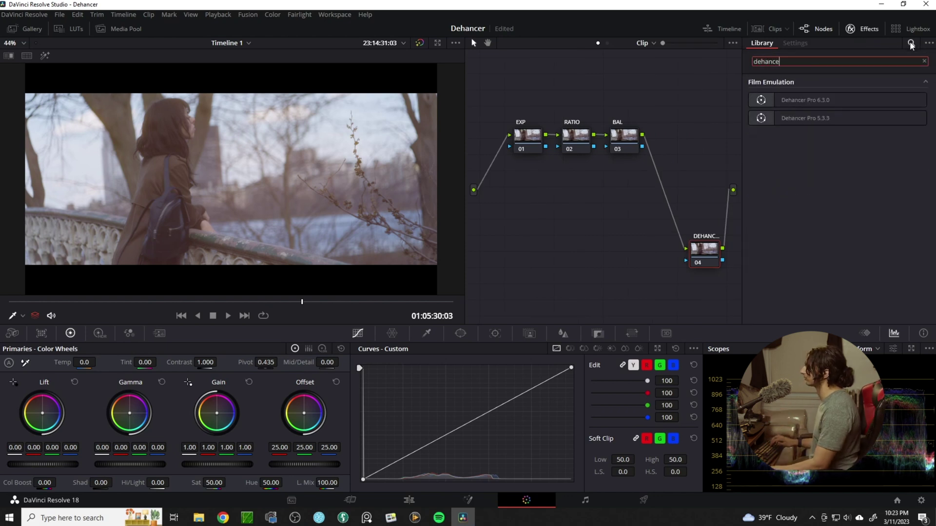
{"action": "type", "text": "r"}
{"action": "double_click", "coordinate": [837, 97]}
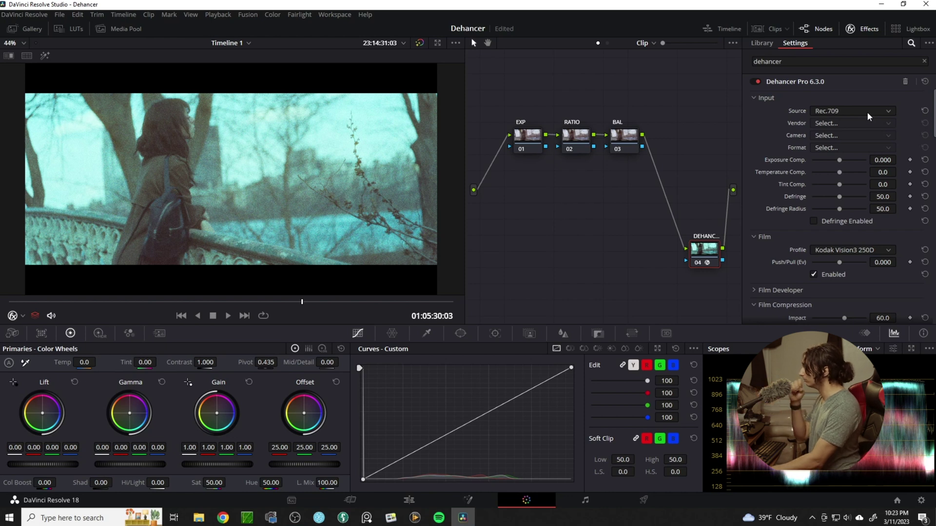
- Compare Choose Camera and Rec.709 sources, settling on DVR WG/Intermediate as Dehancer's input
{"action": "left_click", "coordinate": [866, 112]}
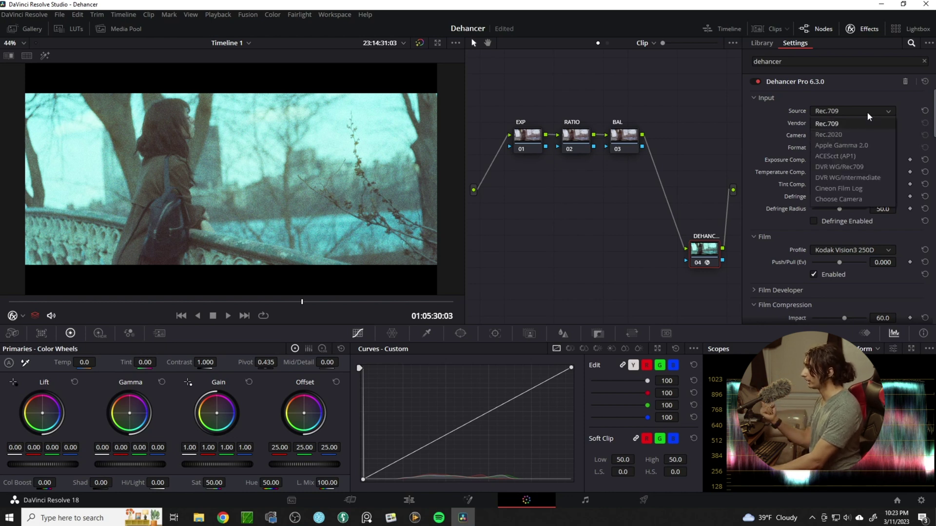
{"action": "left_click", "coordinate": [872, 178]}
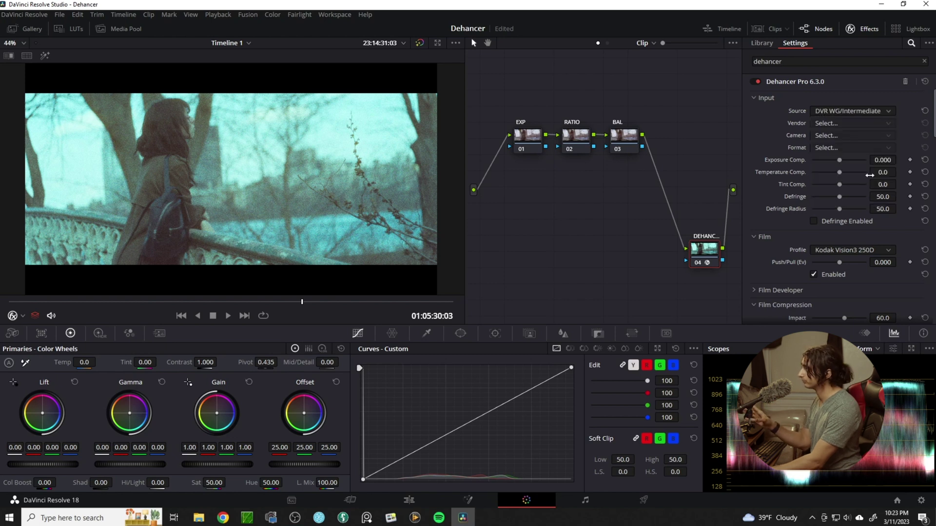
{"action": "left_click", "coordinate": [826, 112]}
{"action": "left_click", "coordinate": [867, 201]}
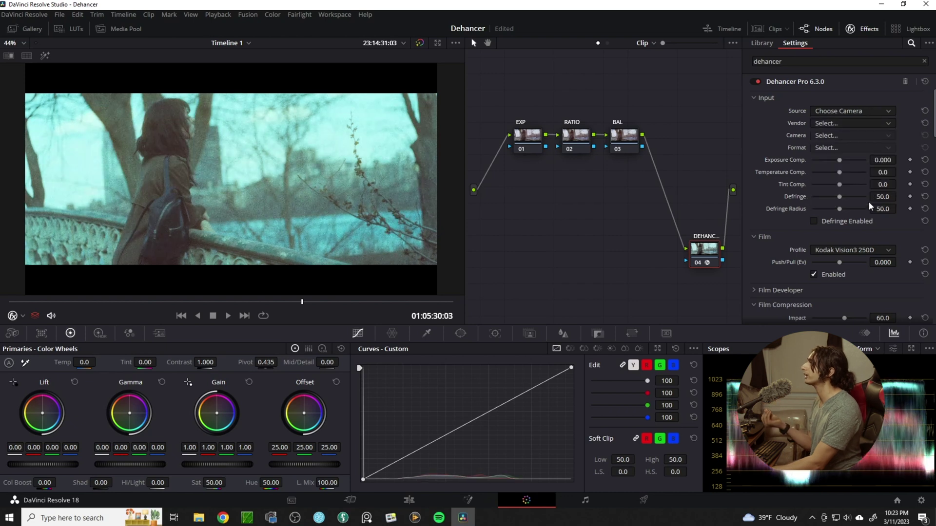
{"action": "scroll", "coordinate": [872, 105], "scroll_direction": "down", "scroll_amount": 3}
{"action": "scroll", "coordinate": [870, 107], "scroll_direction": "up", "scroll_amount": 3}
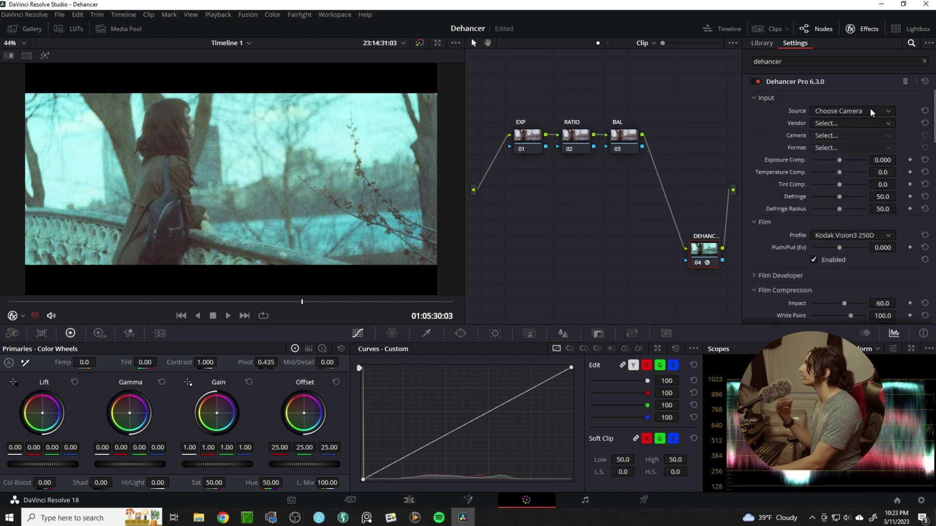
{"action": "left_click", "coordinate": [869, 110]}
{"action": "left_click", "coordinate": [863, 125]}
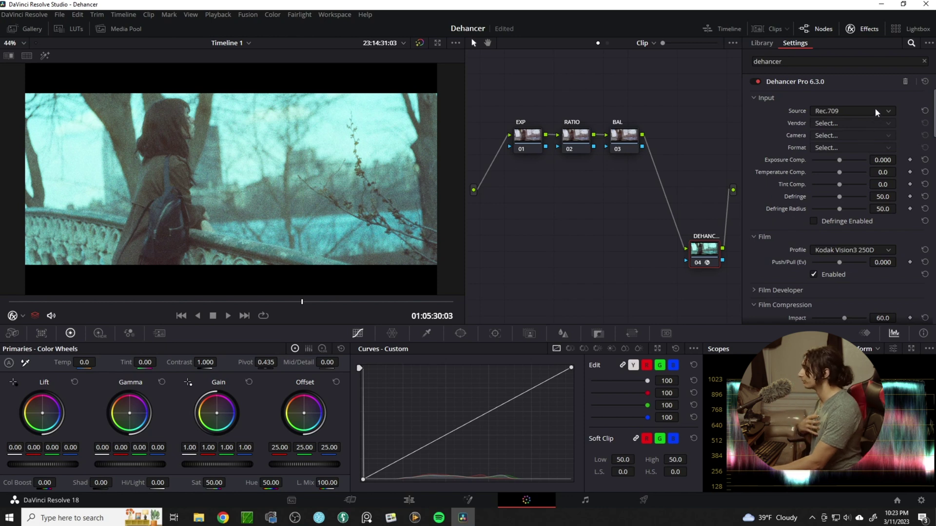
{"action": "left_click", "coordinate": [874, 108]}
{"action": "left_click", "coordinate": [868, 178]}
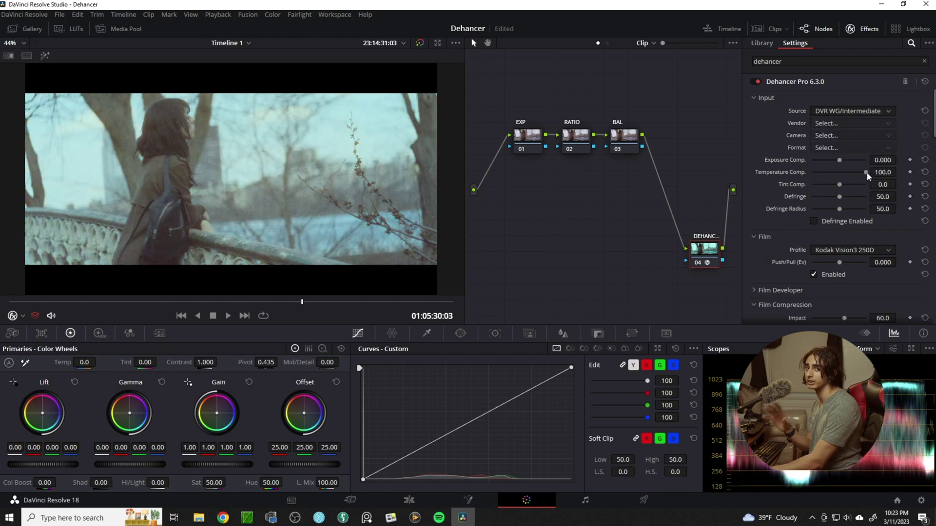
- Turn off Dehancer's Film Grain
{"action": "scroll", "coordinate": [868, 127], "scroll_direction": "down", "scroll_amount": 10}
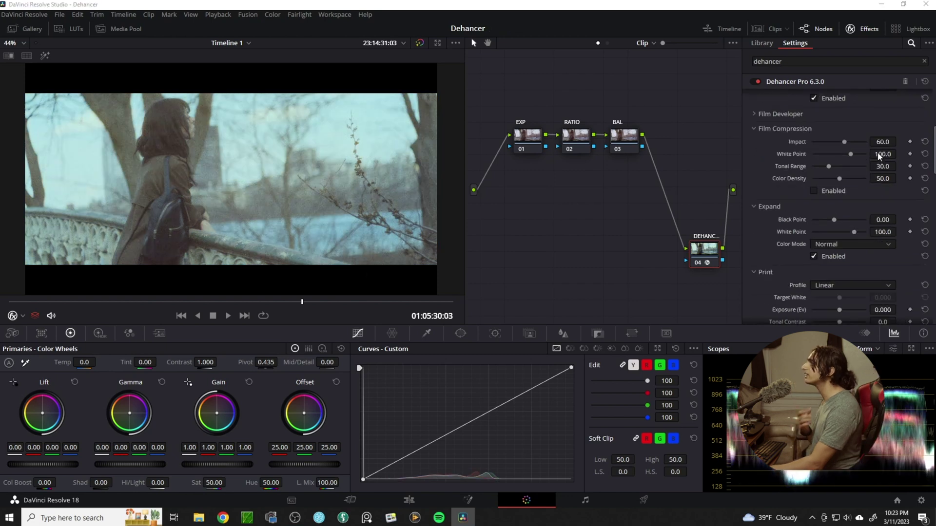
{"action": "scroll", "coordinate": [838, 205], "scroll_direction": "down", "scroll_amount": 2}
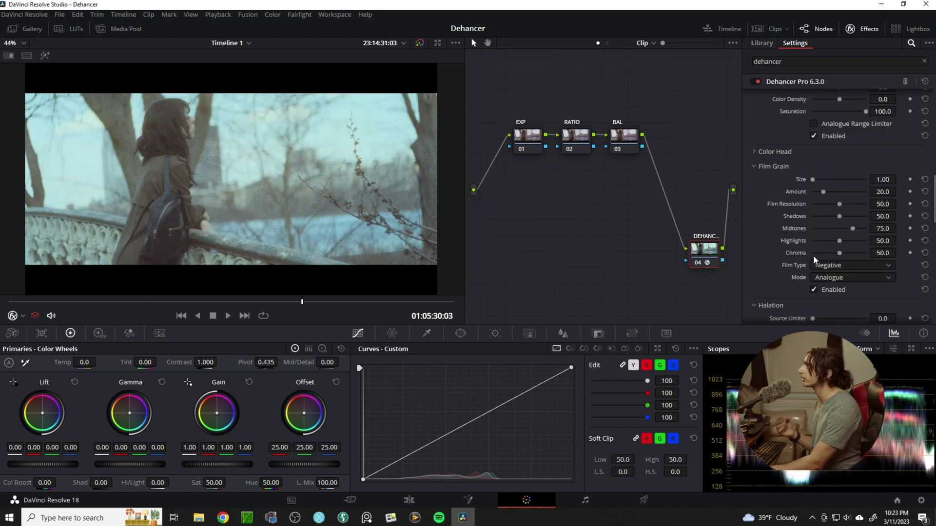
{"action": "left_click", "coordinate": [813, 290]}
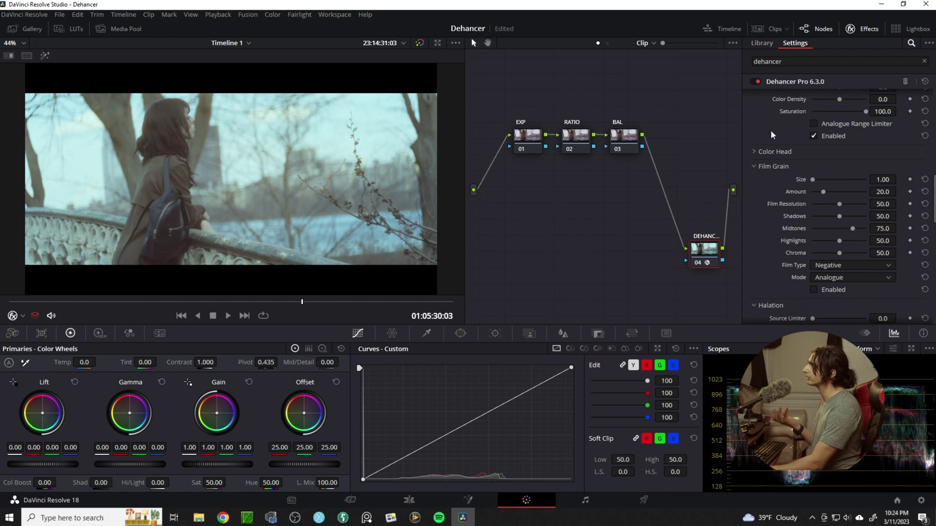
- Expand Color Head and browse the film profiles, keeping Kodak Vision3 250D
{"action": "left_click", "coordinate": [785, 151]}
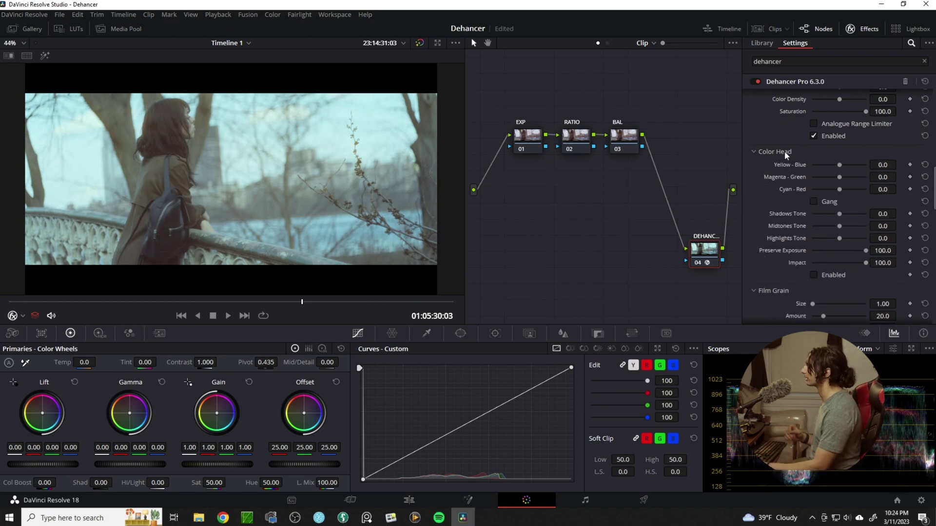
{"action": "scroll", "coordinate": [785, 151], "scroll_direction": "up", "scroll_amount": 6}
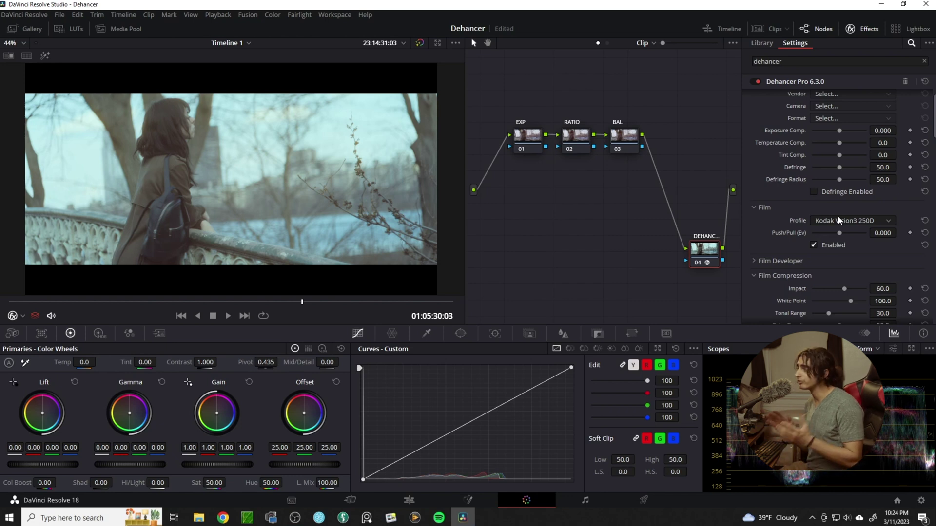
{"action": "left_click", "coordinate": [838, 219]}
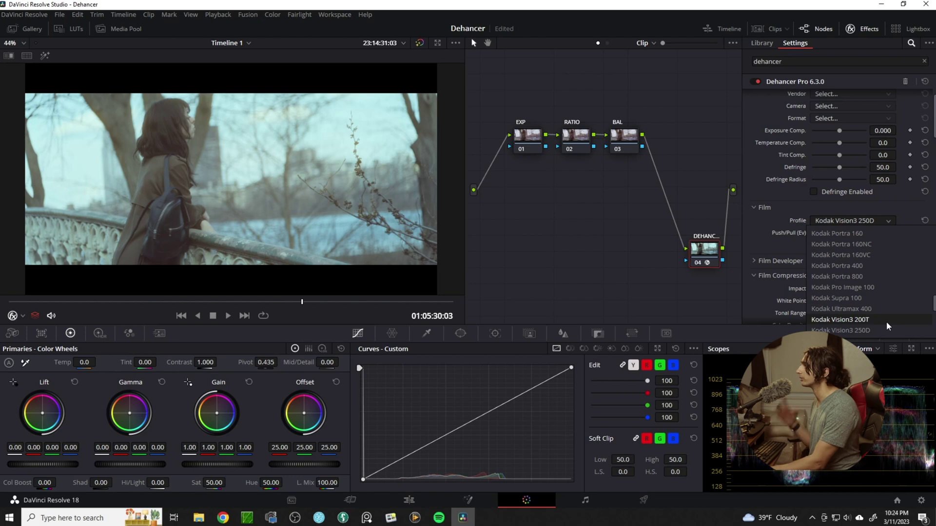
{"action": "scroll", "coordinate": [886, 320], "scroll_direction": "up", "scroll_amount": 5}
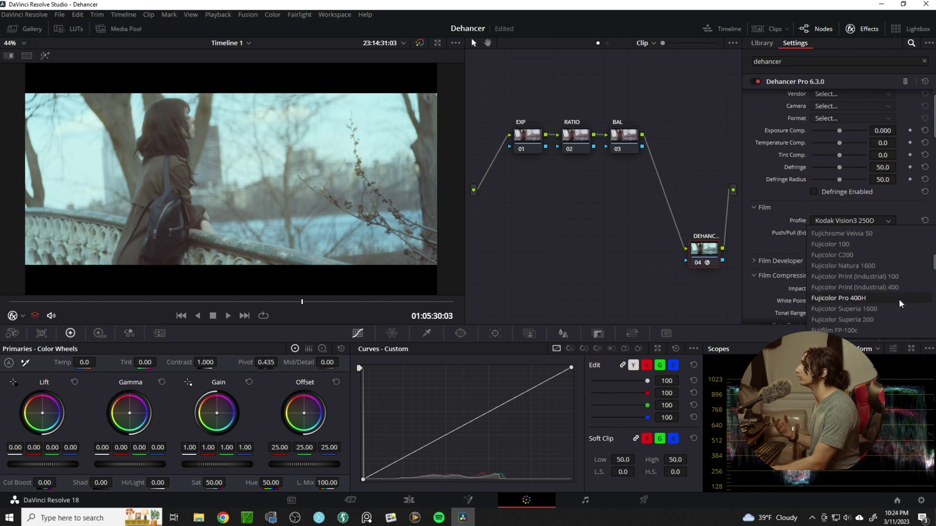
{"action": "scroll", "coordinate": [898, 299], "scroll_direction": "up", "scroll_amount": 5}
{"action": "scroll", "coordinate": [903, 300], "scroll_direction": "down", "scroll_amount": 3}
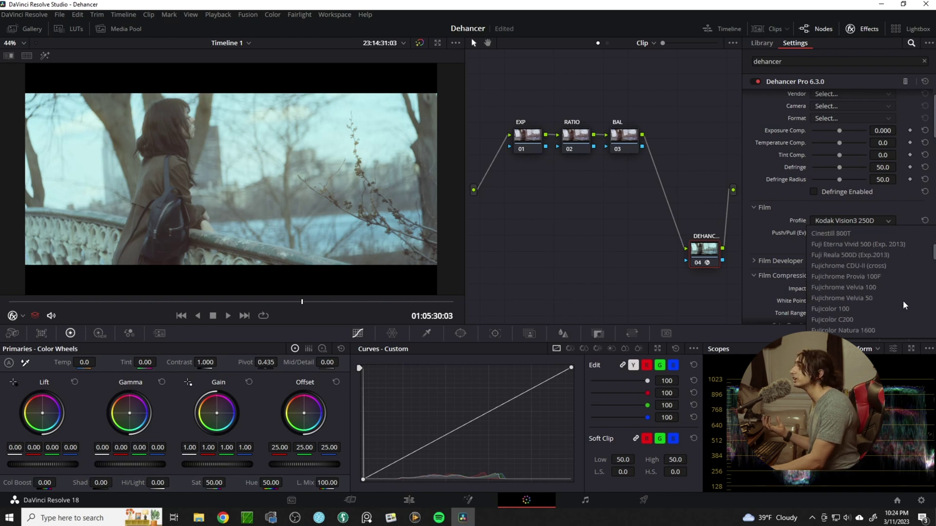
{"action": "scroll", "coordinate": [905, 298], "scroll_direction": "down", "scroll_amount": 10}
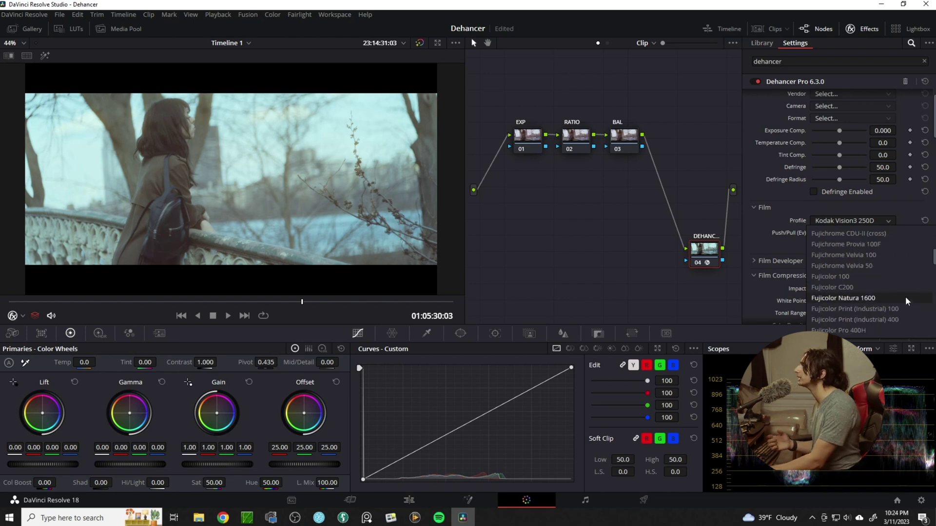
{"action": "left_click", "coordinate": [803, 204]}
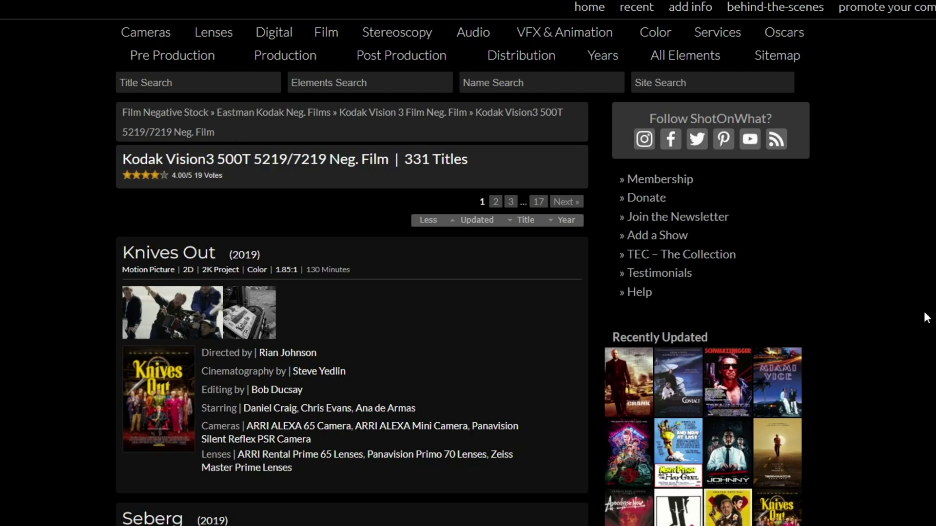
- Scroll the Good Time page and highlight its Kodak Vision3 250D and 500T stock lines
{"action": "scroll", "coordinate": [925, 318], "scroll_direction": "down", "scroll_amount": 4}
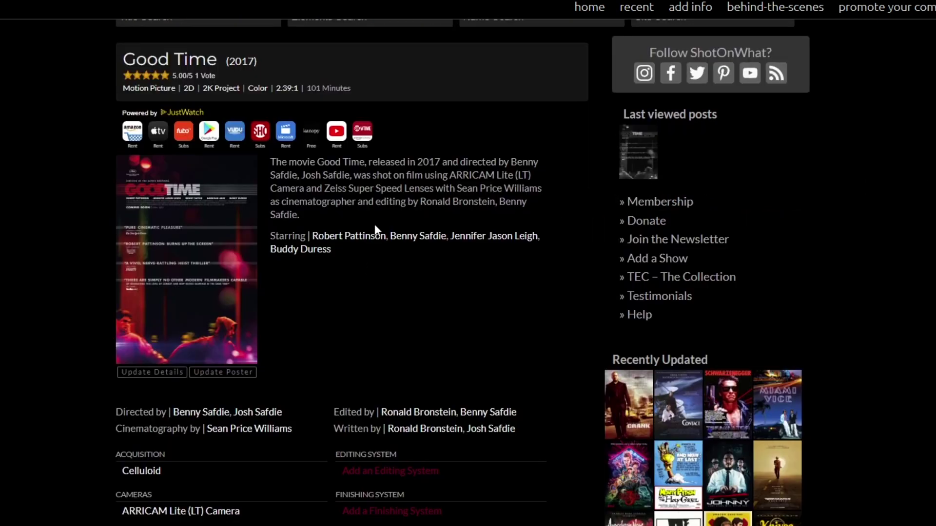
{"action": "scroll", "coordinate": [376, 230], "scroll_direction": "down", "scroll_amount": 2}
{"action": "scroll", "coordinate": [375, 223], "scroll_direction": "down", "scroll_amount": 3}
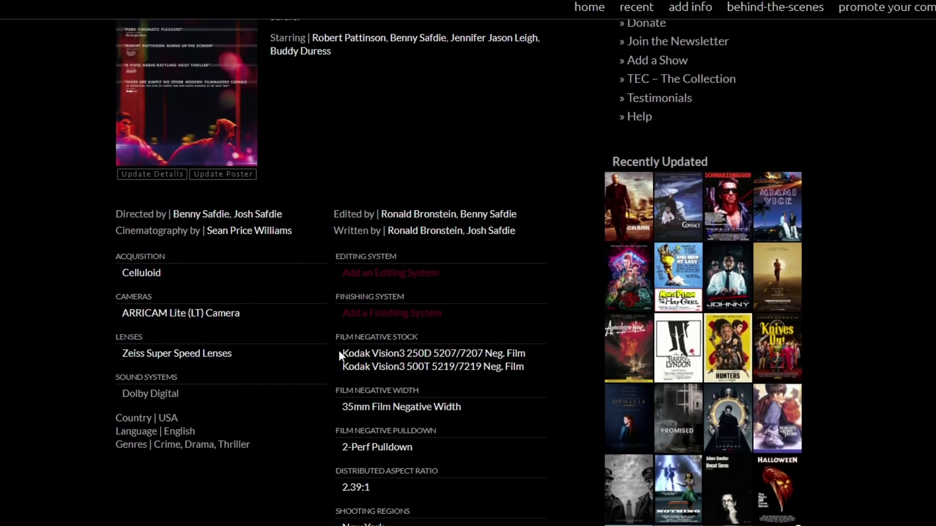
{"action": "left_click_drag", "start_coordinate": [338, 350], "coordinate": [533, 373]}
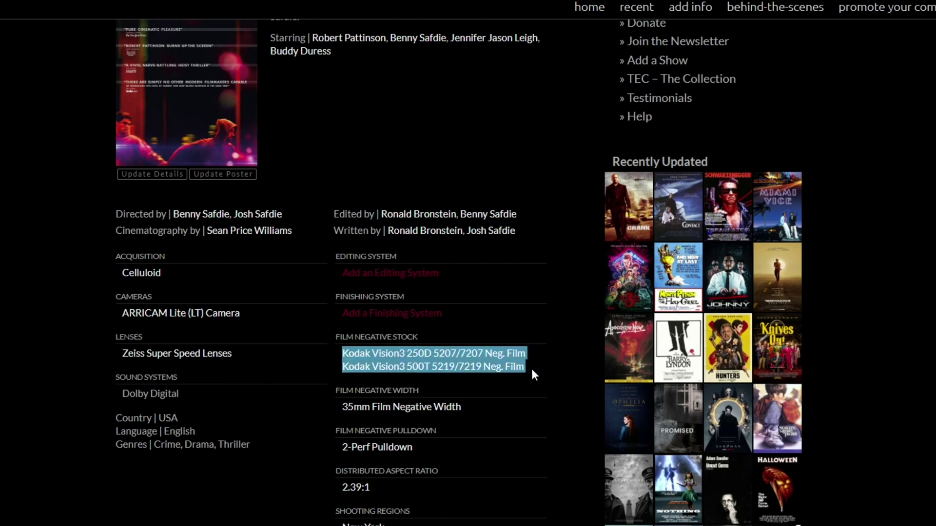
- Search Google for 'film grab' in a new tab and open the FILMGRAB website
{"action": "key", "text": "ctrl+t"}
{"action": "left_click", "coordinate": [341, 154]}
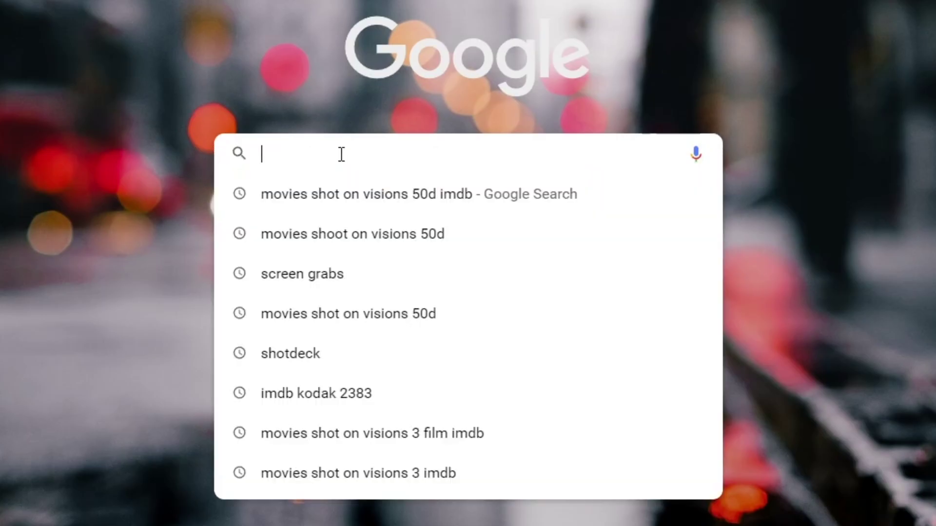
{"action": "type", "text": "film"}
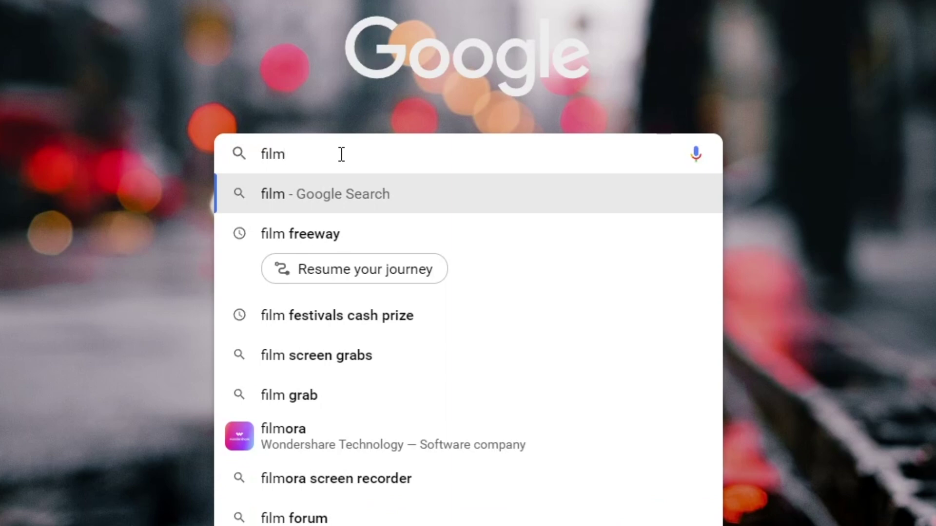
{"action": "type", "text": " grab"}
{"action": "key", "text": "Return"}
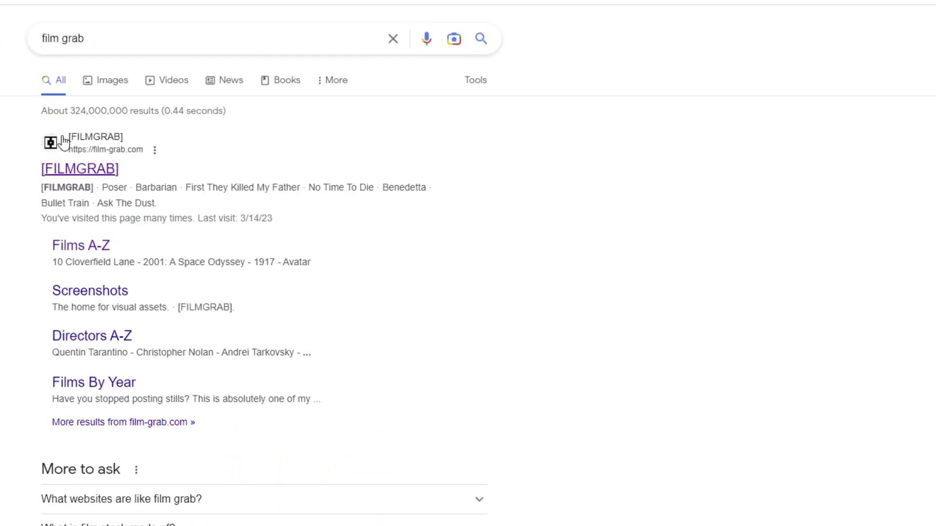
{"action": "left_click", "coordinate": [74, 168]}
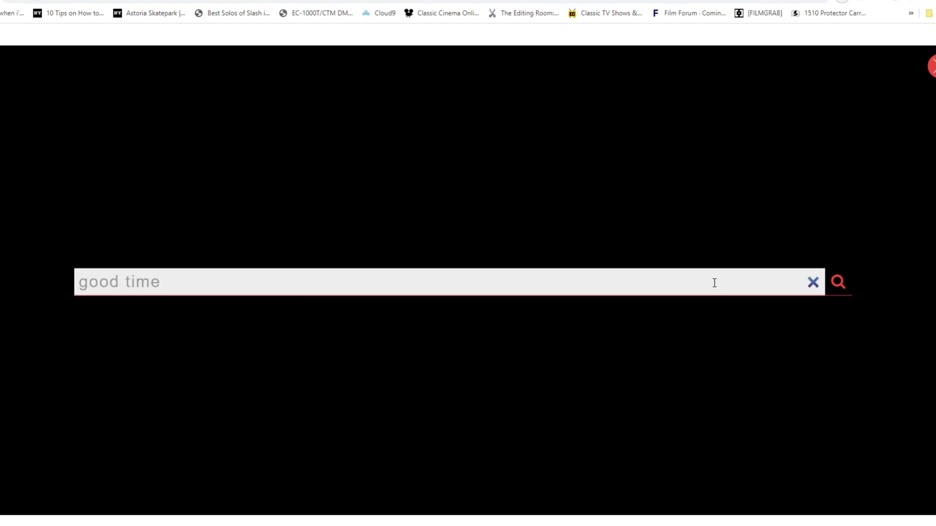
- Search FILMGRAB for 'good time' and scroll through the Good Time post's stills
{"action": "key", "text": "Return"}
{"action": "scroll", "coordinate": [686, 377], "scroll_direction": "down", "scroll_amount": 8}
{"action": "scroll", "coordinate": [641, 121], "scroll_direction": "up", "scroll_amount": 1}
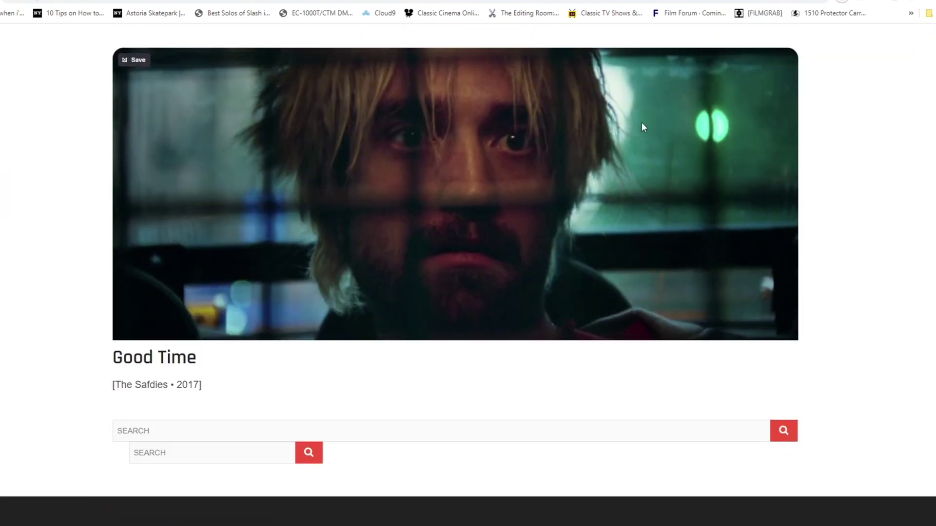
{"action": "left_click", "coordinate": [120, 365]}
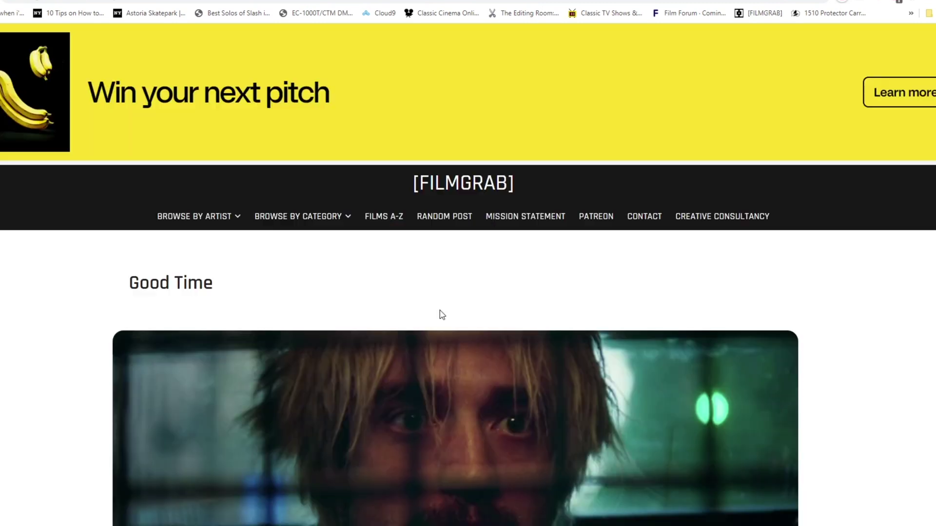
{"action": "scroll", "coordinate": [520, 224], "scroll_direction": "down", "scroll_amount": 6}
{"action": "scroll", "coordinate": [522, 210], "scroll_direction": "up", "scroll_amount": 2}
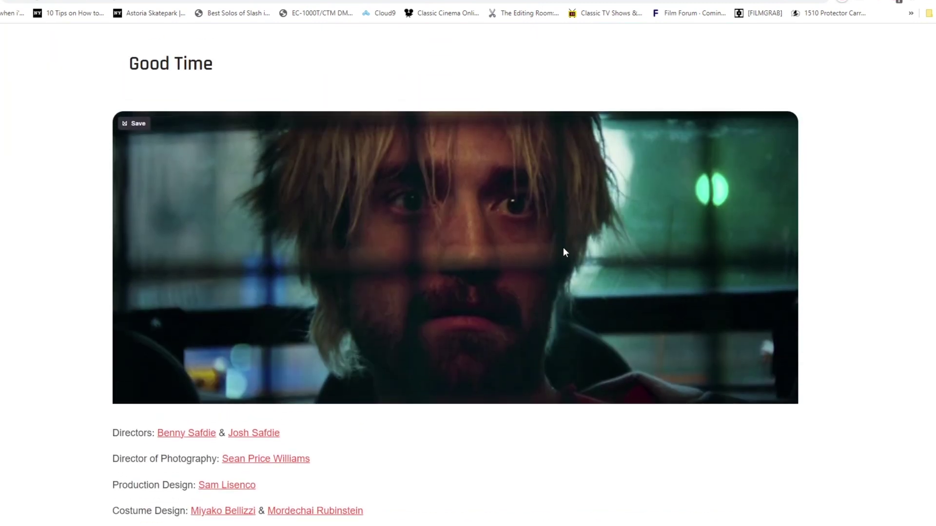
{"action": "scroll", "coordinate": [563, 250], "scroll_direction": "down", "scroll_amount": 4}
{"action": "scroll", "coordinate": [560, 257], "scroll_direction": "down", "scroll_amount": 2}
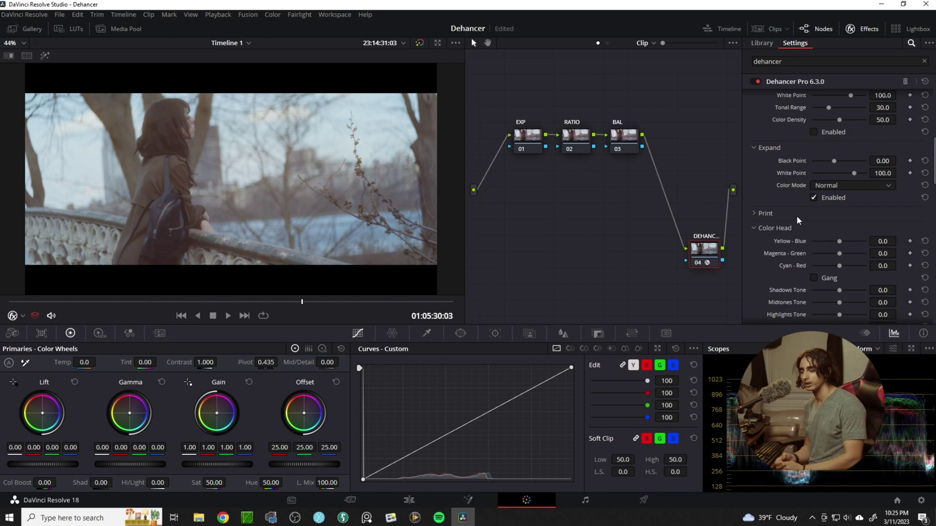
- Choose Kodak 2383 Print Film as Dehancer's Print profile
{"action": "scroll", "coordinate": [797, 215], "scroll_direction": "up", "scroll_amount": 4}
{"action": "scroll", "coordinate": [809, 220], "scroll_direction": "down", "scroll_amount": 4}
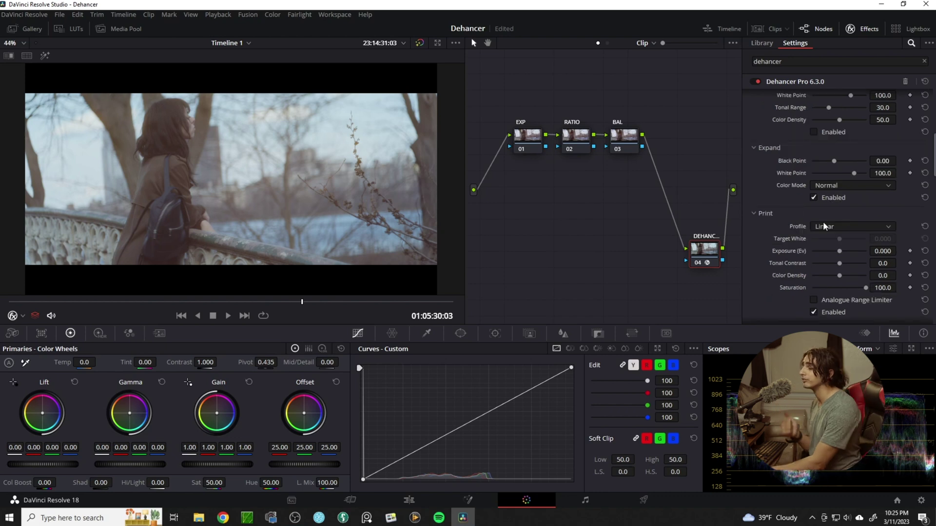
{"action": "scroll", "coordinate": [823, 210], "scroll_direction": "up", "scroll_amount": 3}
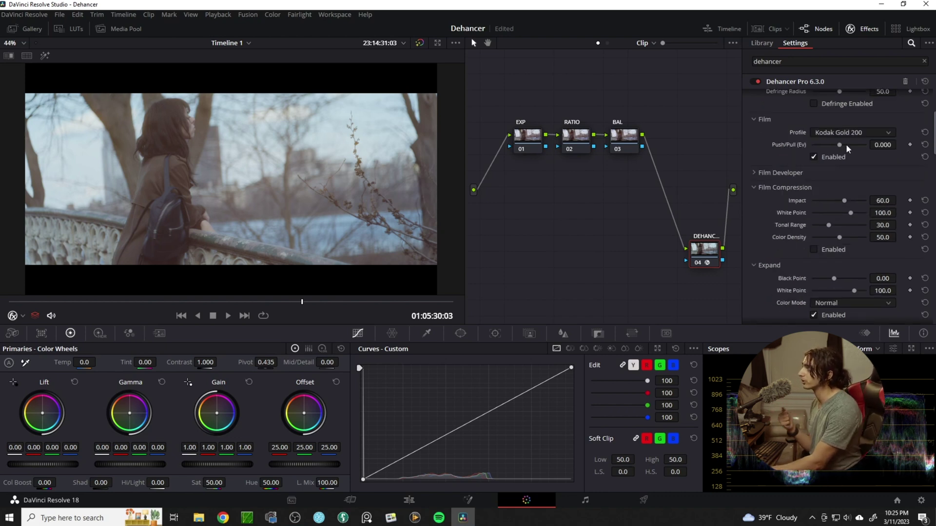
{"action": "scroll", "coordinate": [851, 154], "scroll_direction": "down", "scroll_amount": 3}
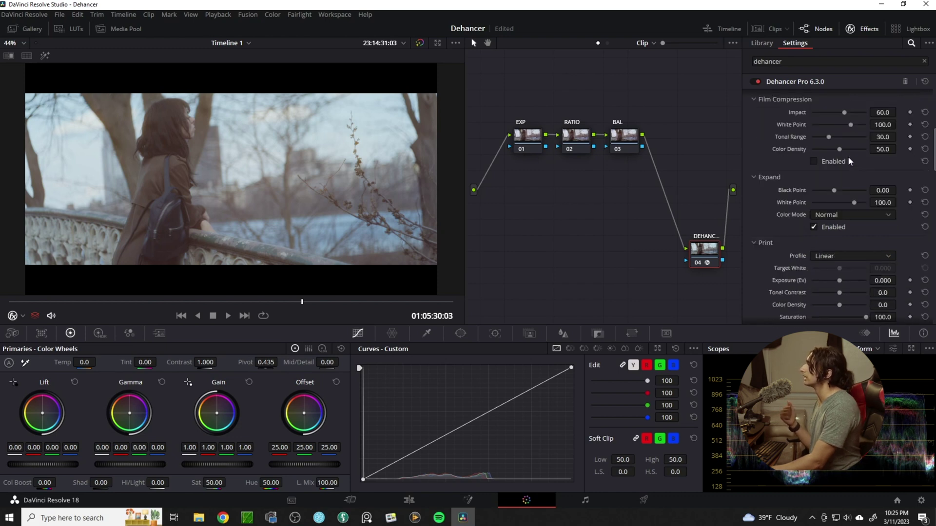
{"action": "left_click", "coordinate": [847, 226]}
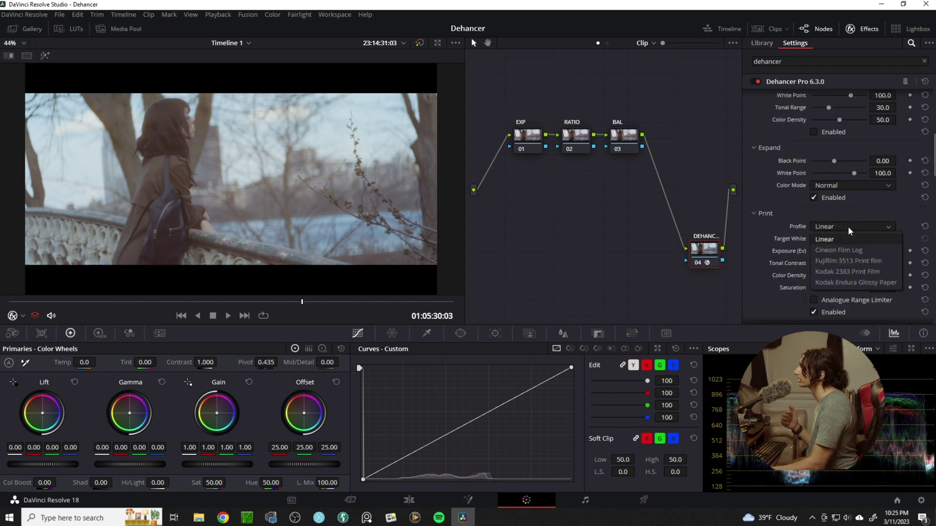
{"action": "left_click", "coordinate": [860, 271]}
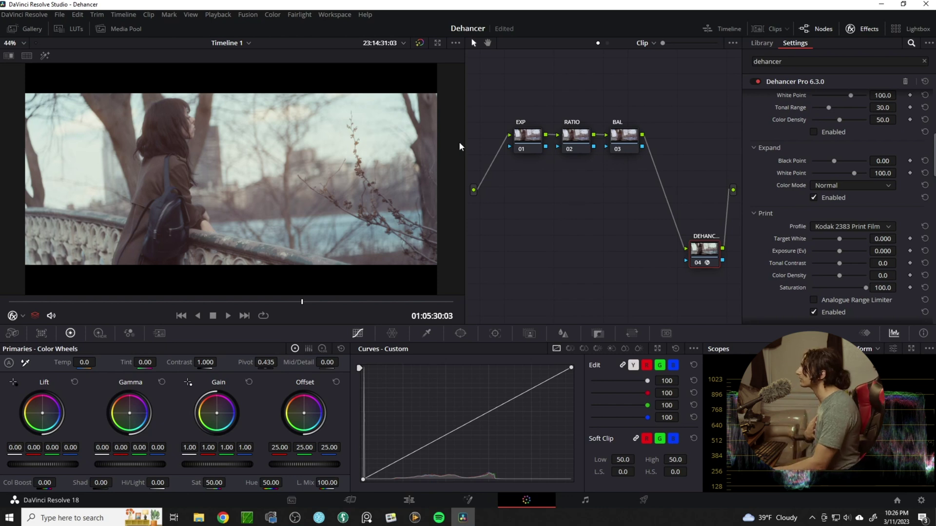
- Inspect the EXP, RATIO and BAL node corrections one after another
{"action": "left_click", "coordinate": [522, 142]}
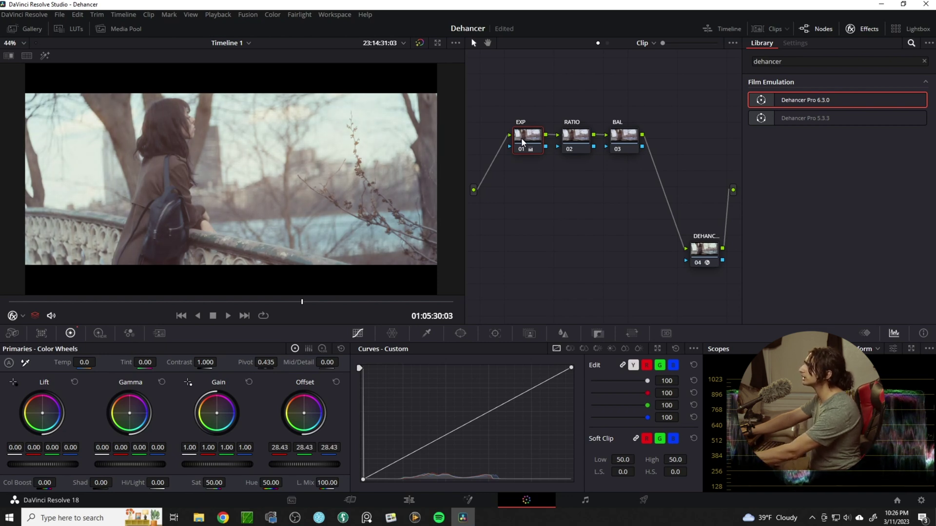
{"action": "left_click", "coordinate": [580, 147]}
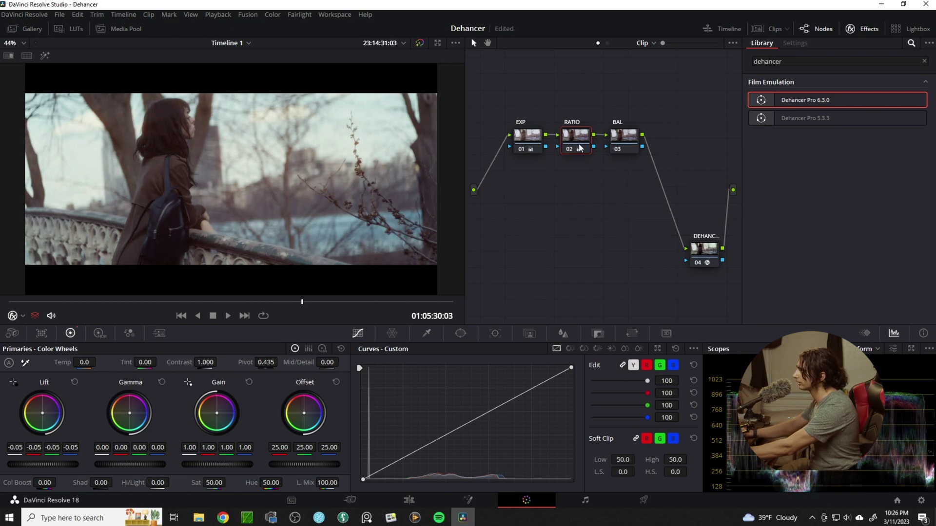
{"action": "left_click", "coordinate": [633, 140]}
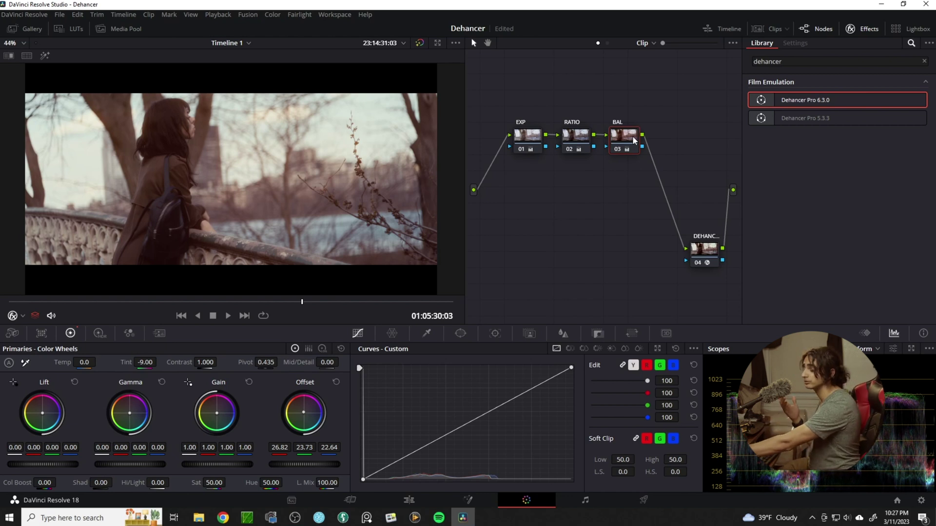
- Toggle the grade bypass with Shift+D to compare, then reselect the Dehancer node
{"action": "key", "text": "shift+d"}
{"action": "key", "text": "shift+d"}
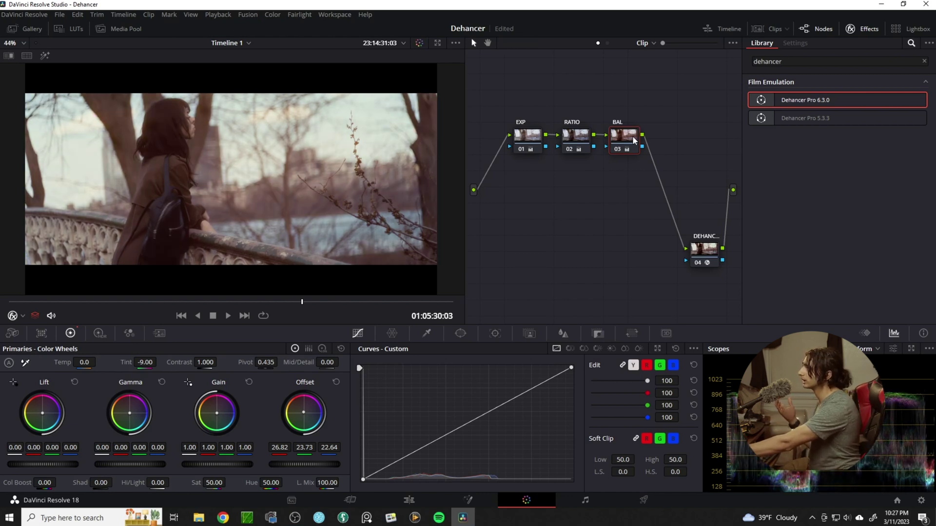
{"action": "key", "text": "shift+d"}
{"action": "key", "text": "shift+d"}
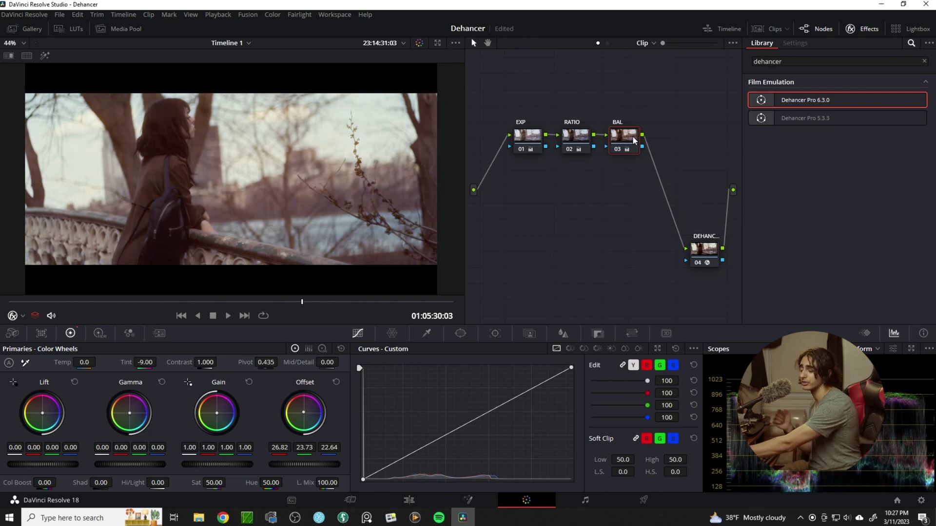
{"action": "left_click", "coordinate": [713, 258]}
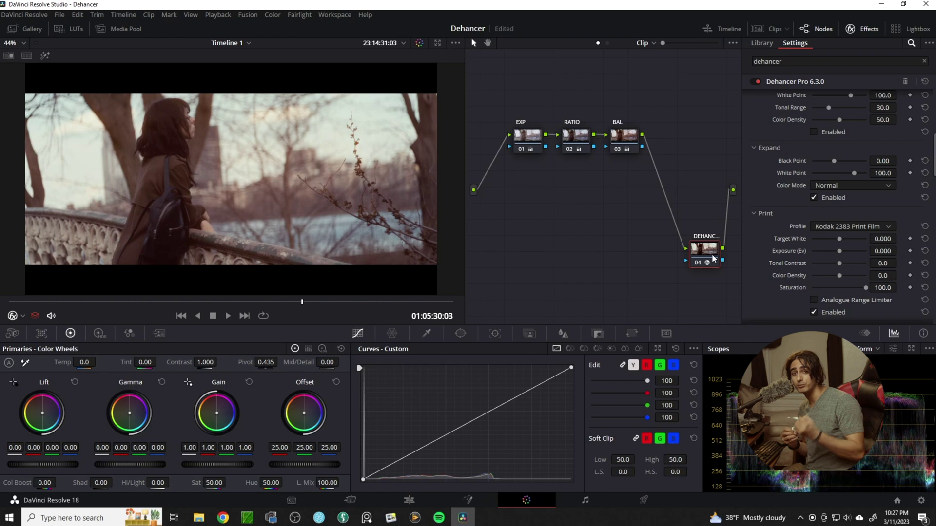
- Raise Dehancer's Temperature Comp. to 2.1
{"action": "scroll", "coordinate": [818, 236], "scroll_direction": "down", "scroll_amount": 5}
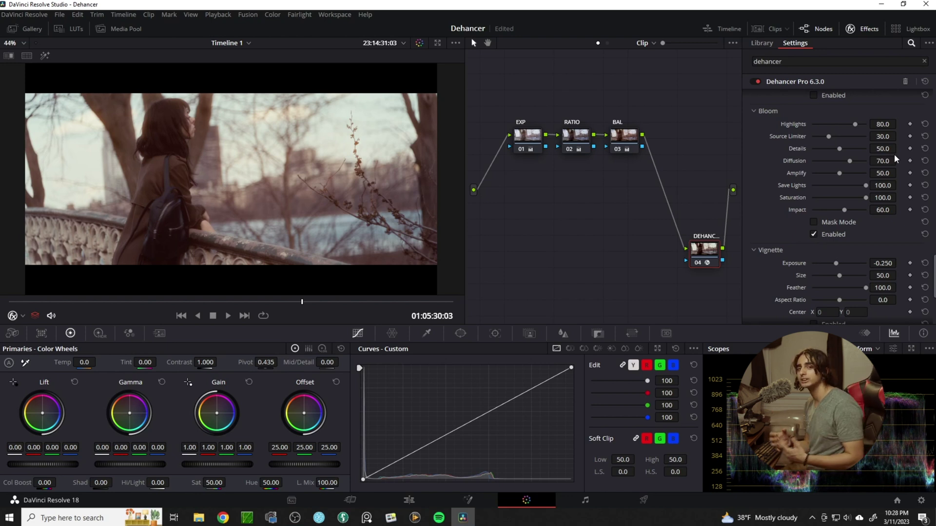
{"action": "scroll", "coordinate": [814, 242], "scroll_direction": "up", "scroll_amount": 8}
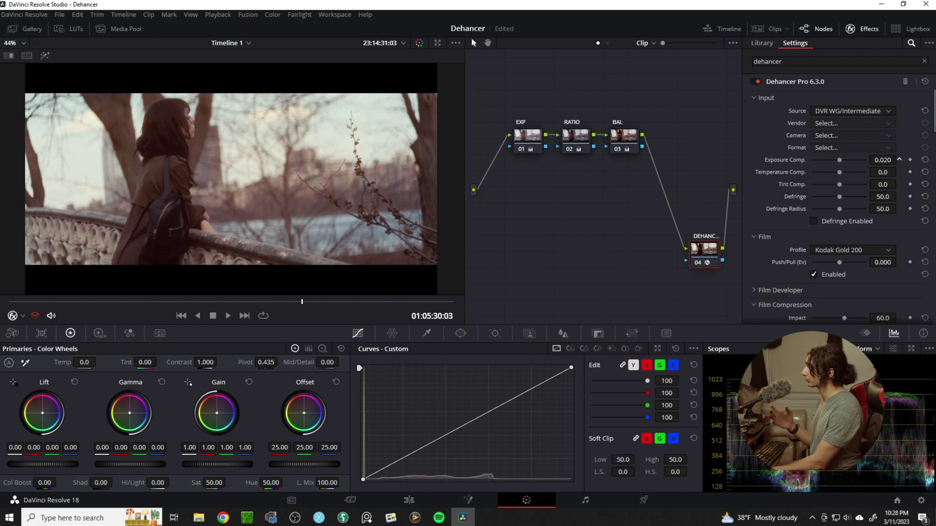
{"action": "left_click_drag", "start_coordinate": [880, 173], "coordinate": [887, 173]}
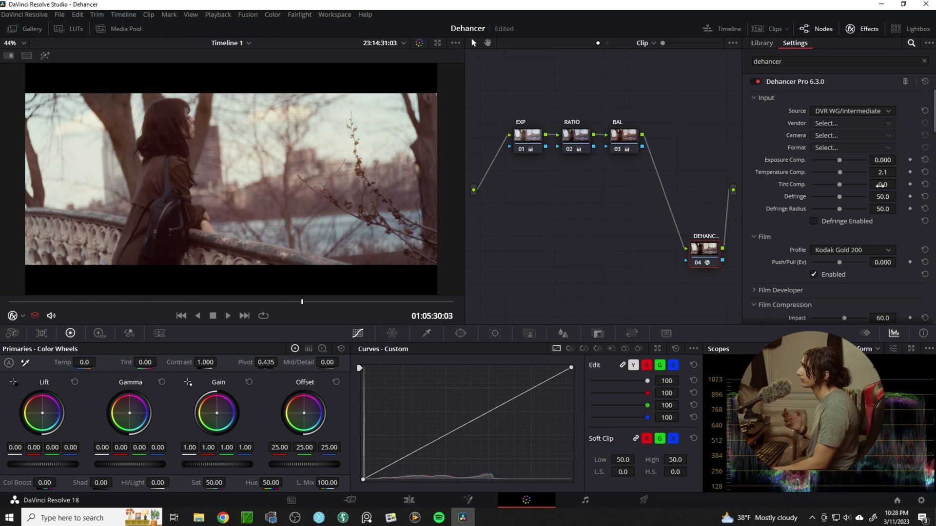
- Expand Dehancer's Film Developer controls
{"action": "scroll", "coordinate": [873, 192], "scroll_direction": "down", "scroll_amount": 1}
{"action": "scroll", "coordinate": [874, 192], "scroll_direction": "down", "scroll_amount": 1}
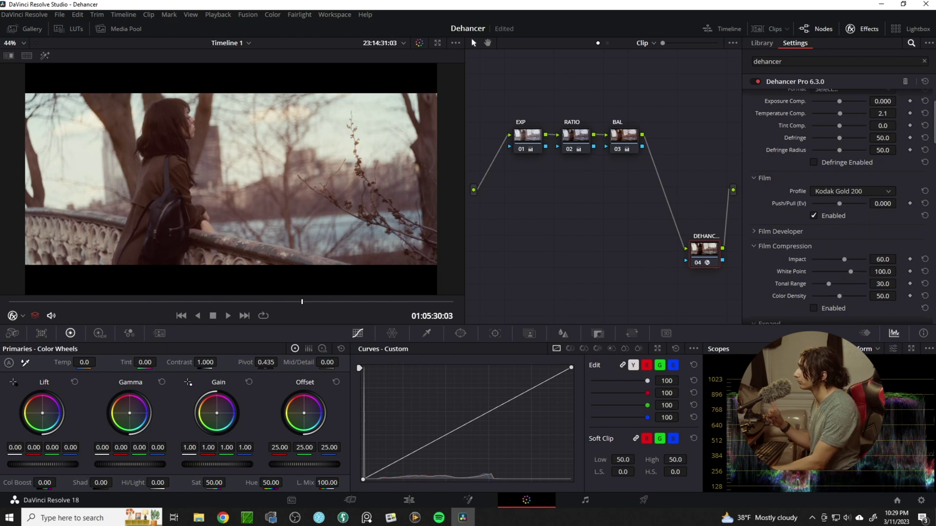
{"action": "left_click", "coordinate": [877, 231]}
{"action": "scroll", "coordinate": [877, 224], "scroll_direction": "down", "scroll_amount": 1}
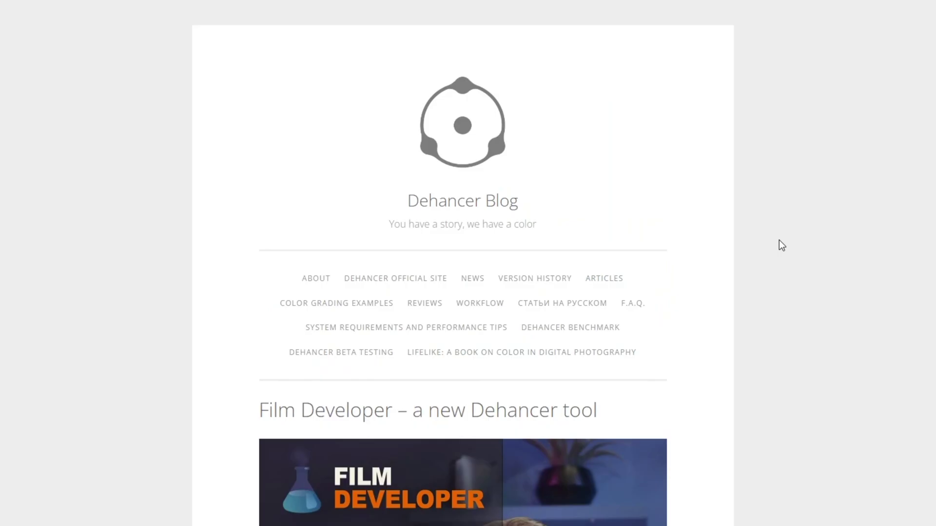
{"action": "scroll", "coordinate": [779, 243], "scroll_direction": "down", "scroll_amount": 6}
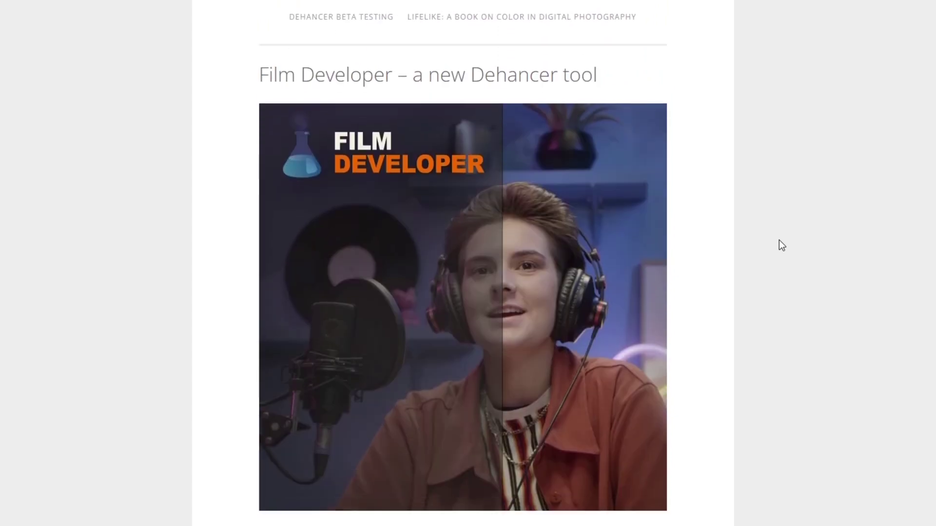
- Scroll the Film Developer post down to the Contrast Boost and Gamma Corrector examples
{"action": "scroll", "coordinate": [779, 240], "scroll_direction": "down", "scroll_amount": 20}
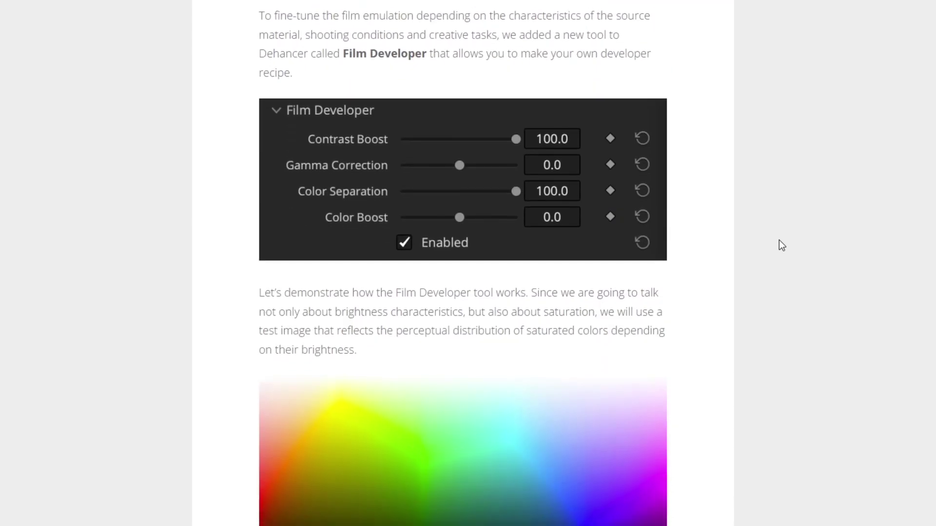
{"action": "scroll", "coordinate": [778, 240], "scroll_direction": "down", "scroll_amount": 20}
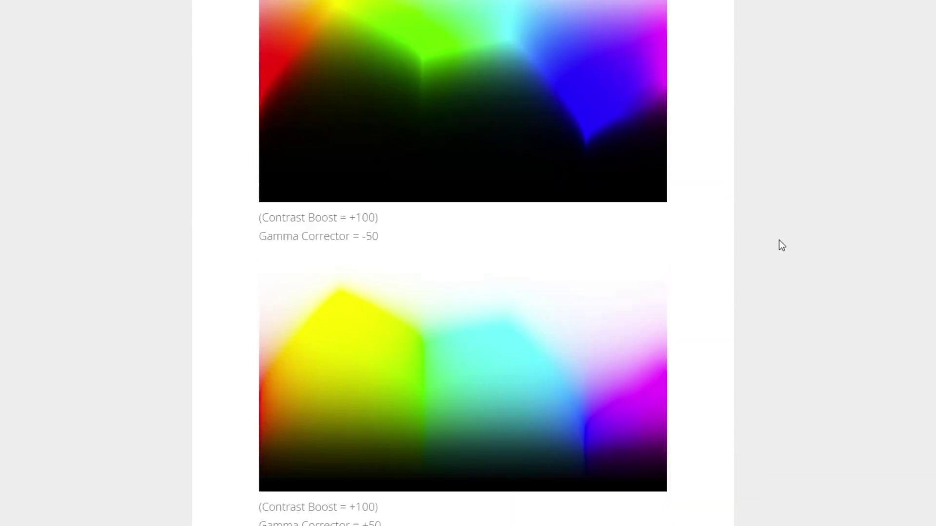
{"action": "scroll", "coordinate": [778, 241], "scroll_direction": "down", "scroll_amount": 13}
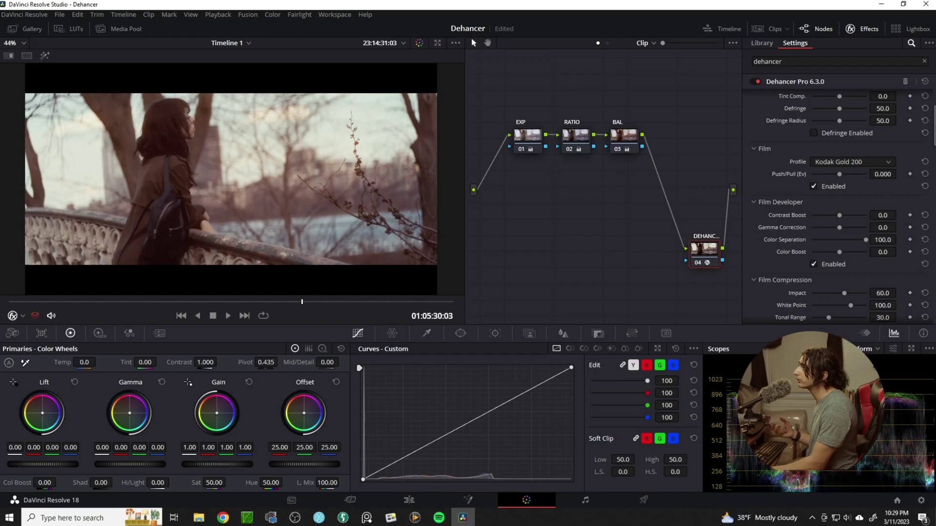
- Drag the Dehancer Film Developer Contrast Boost slider to 40.2 for added contrast
{"action": "mouse_move", "coordinate": [899, 215]}
{"action": "left_mouse_down"}
{"action": "mouse_move", "coordinate": [890, 215]}
{"action": "mouse_move", "coordinate": [909, 215]}
{"action": "left_mouse_up"}
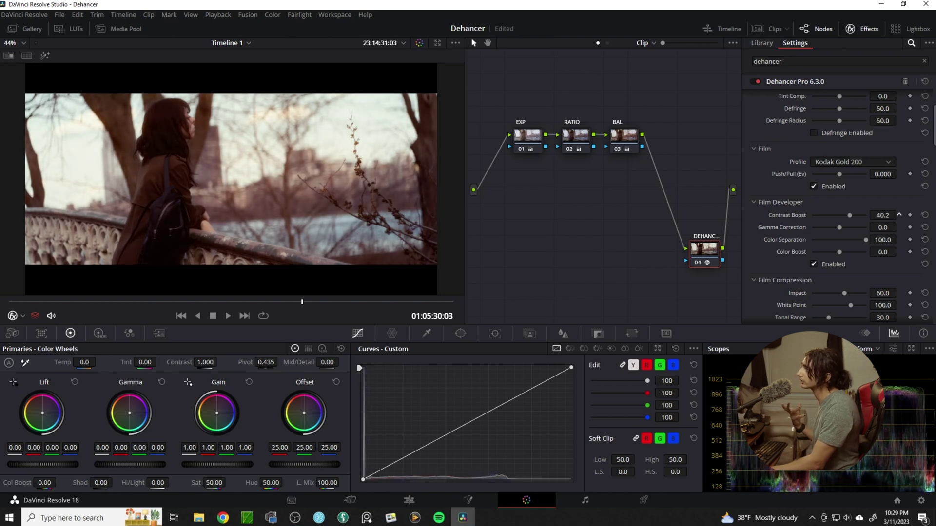